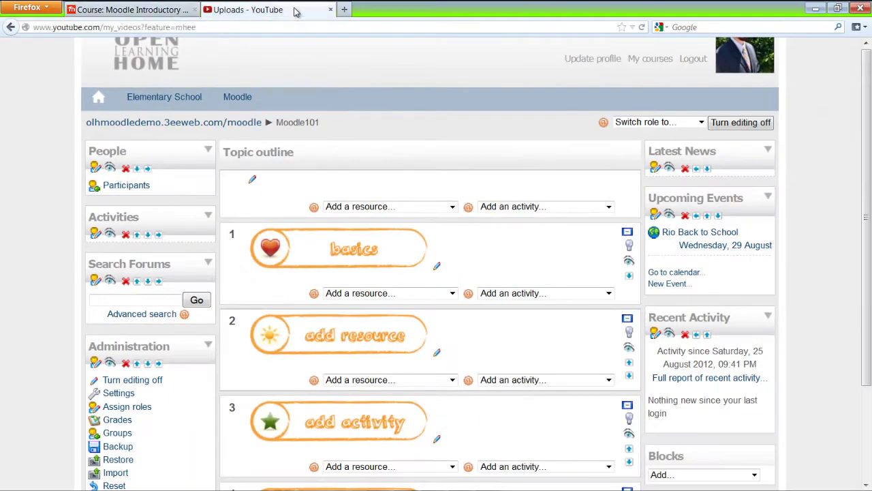
# - Switch to the YouTube uploads, open the "moodle introduction" video in its own tab and pause it
pyautogui.click(302, 5)
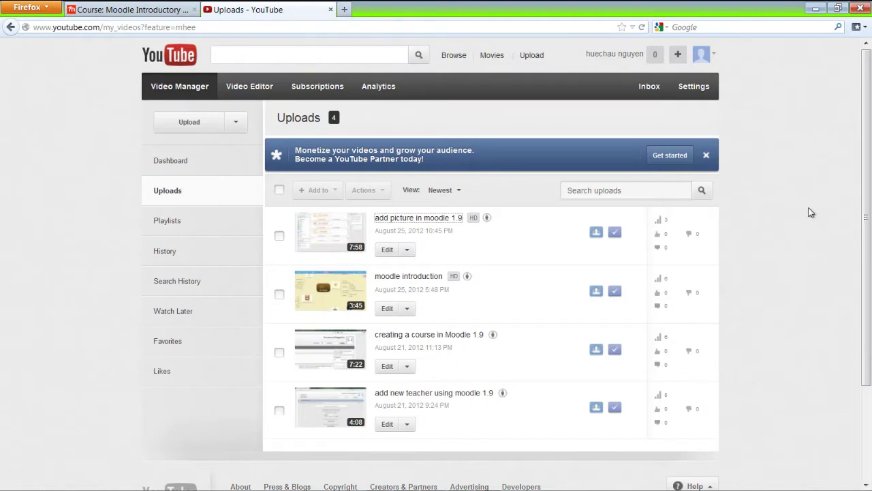
pyautogui.click(786, 230)
pyautogui.scroll(-1, 764, 271)
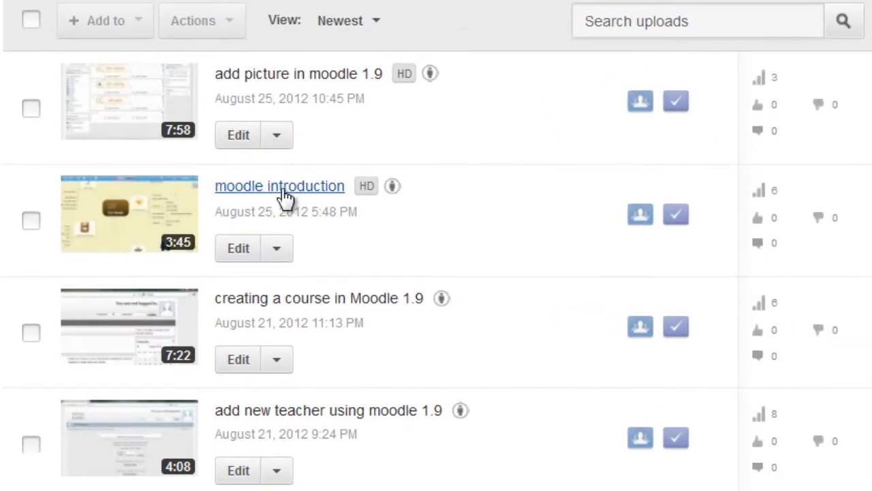
pyautogui.click(286, 198)
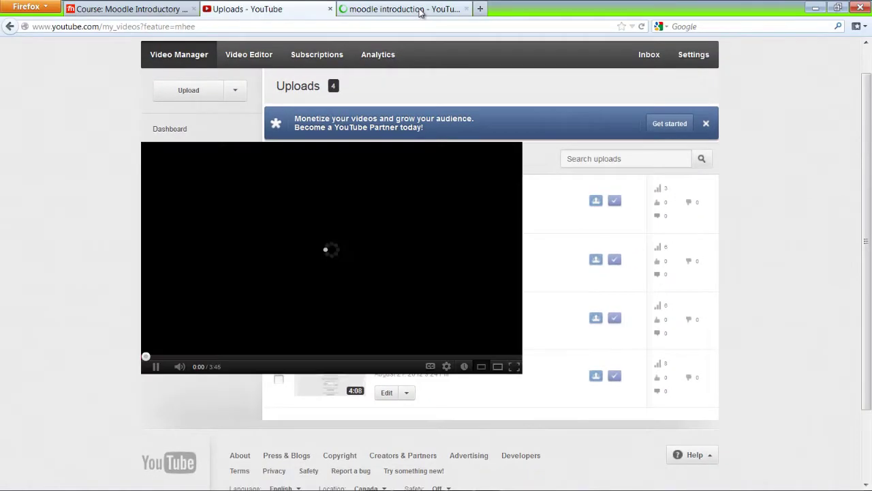
pyautogui.click(420, 12)
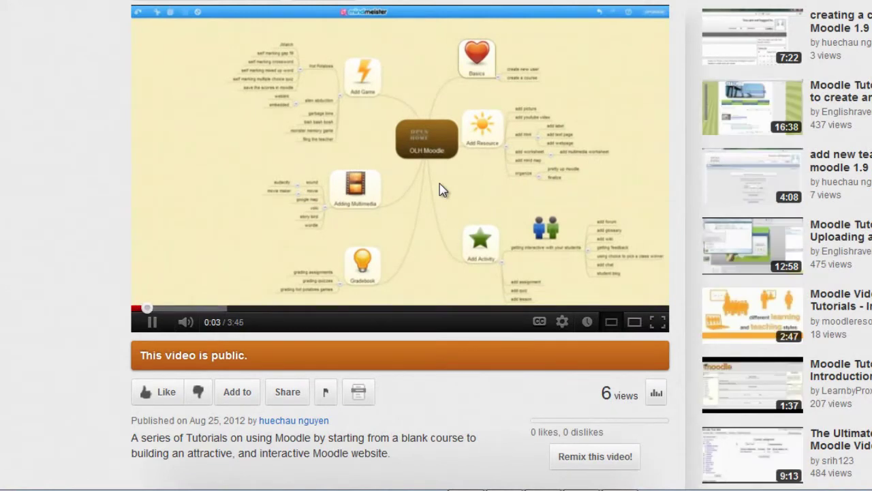
pyautogui.click(443, 190)
pyautogui.scroll(-1, 494, 210)
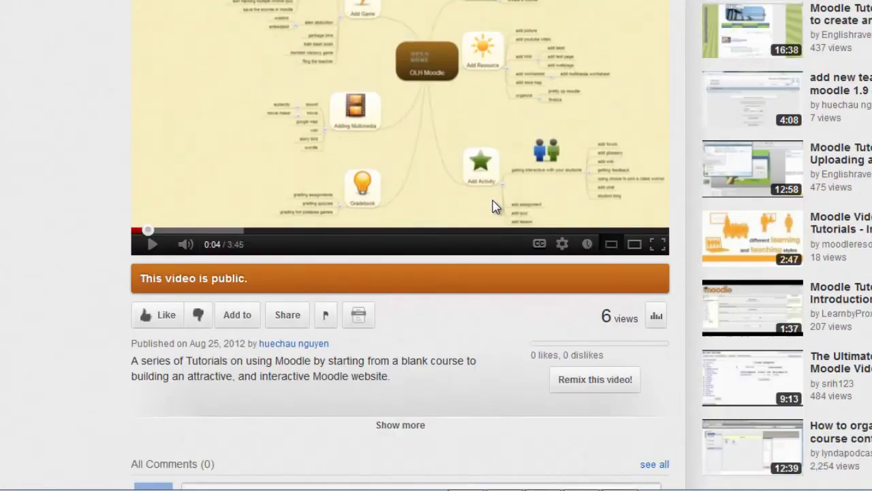
# - Generate the 560 × 315 iframe embed code for the "moodle introduction" video from its sharing options
pyautogui.click(287, 318)
pyautogui.scroll(-2, 293, 323)
pyautogui.scroll(-2, 293, 325)
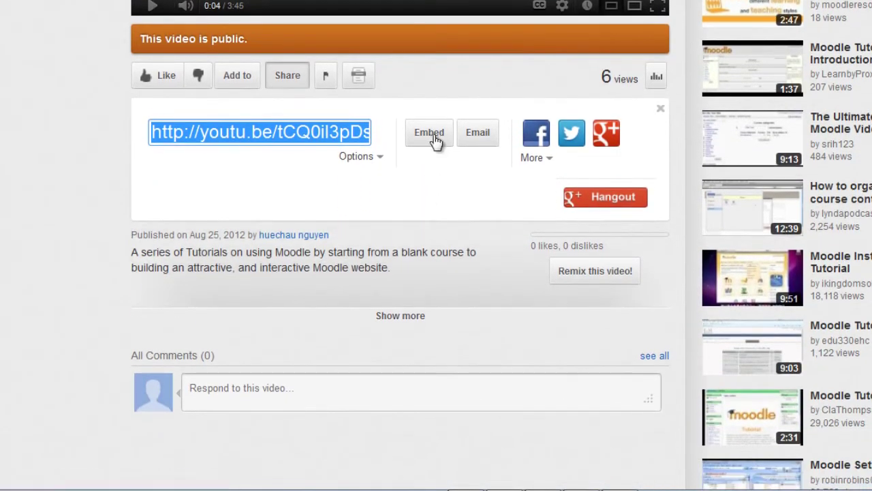
pyautogui.click(436, 143)
pyautogui.scroll(-2, 411, 258)
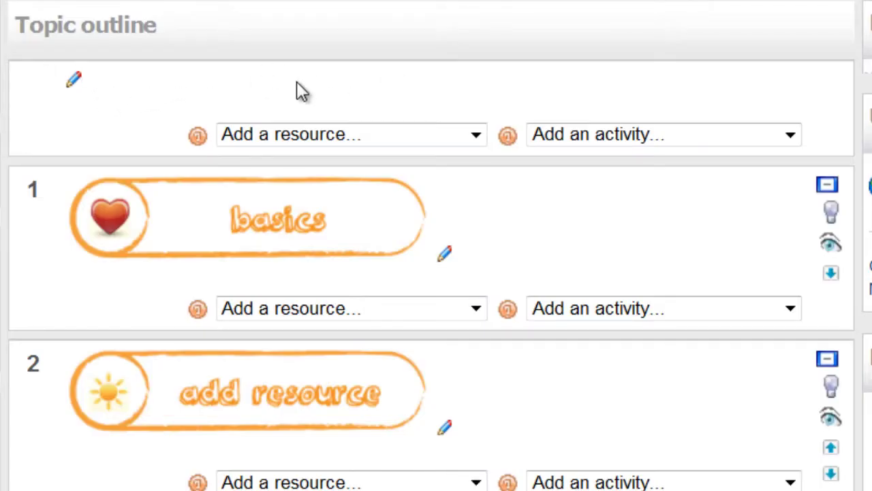
# - Insert a label in the Moodle course's unnumbered opening section containing the "moodle introduction" iframe embed code, and save it
pyautogui.click(475, 136)
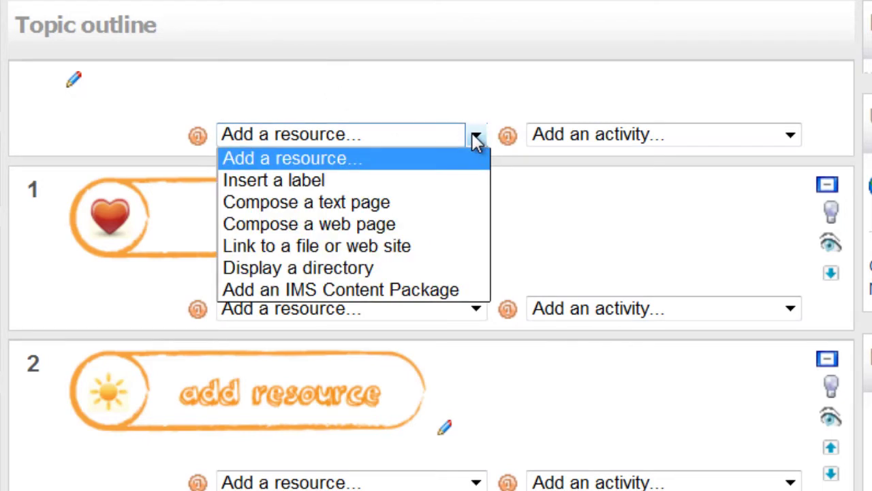
pyautogui.click(402, 183)
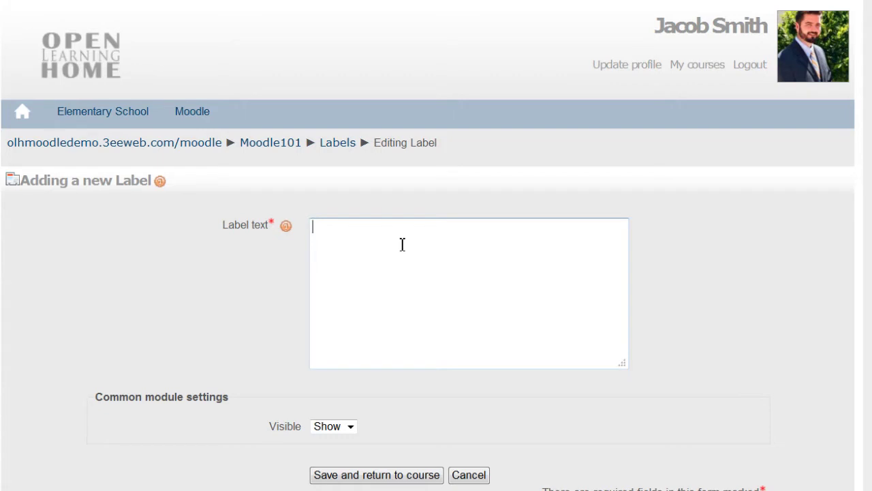
pyautogui.write('<iframe width="560" height="315" src="http://www.youtube.com/embed/tCQ0il3pDsU?rel=0" frameborder="0" allowfullscreen></iframe>')
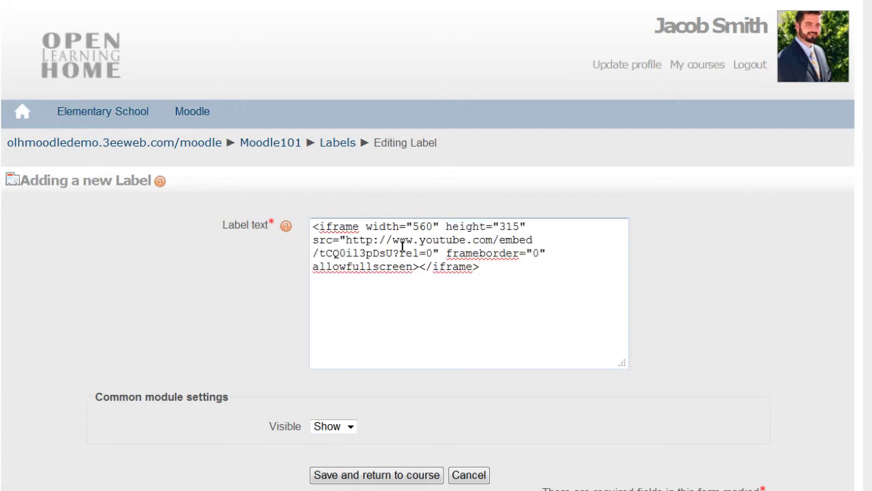
pyautogui.click(385, 477)
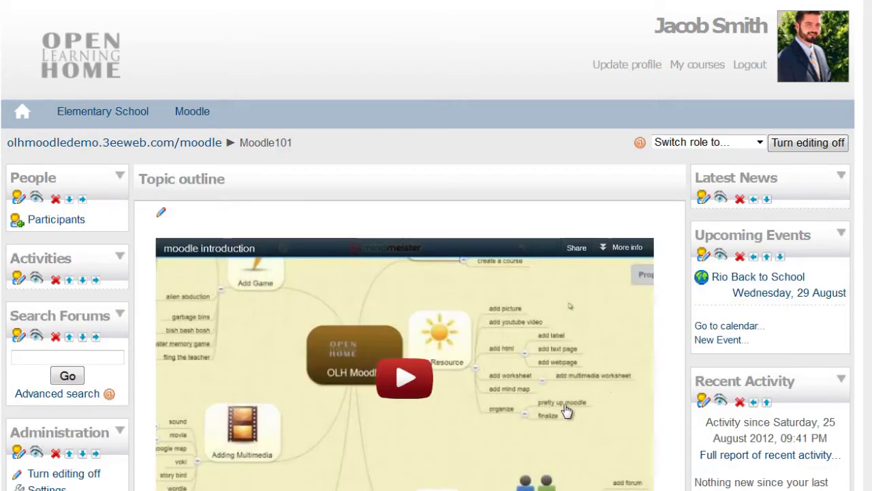
# - Play the embedded "moodle introduction" video on the course page and check it in full screen
pyautogui.scroll(-3, 673, 395)
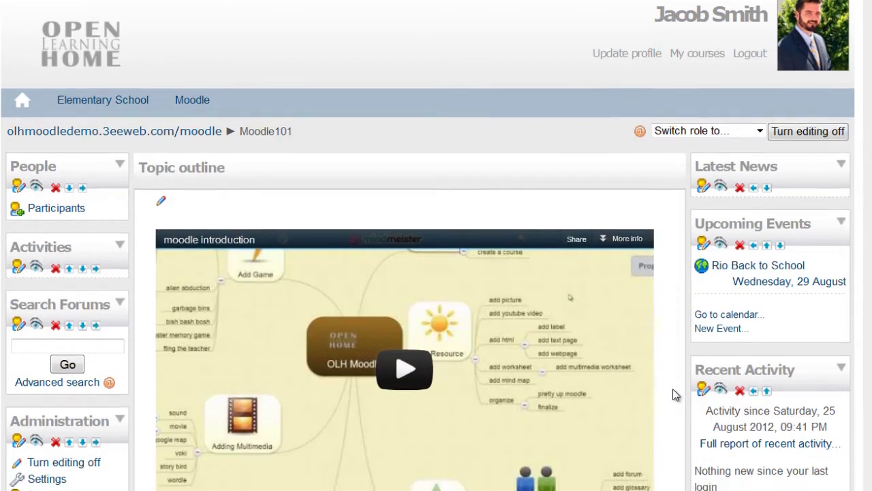
pyautogui.scroll(-1, 673, 388)
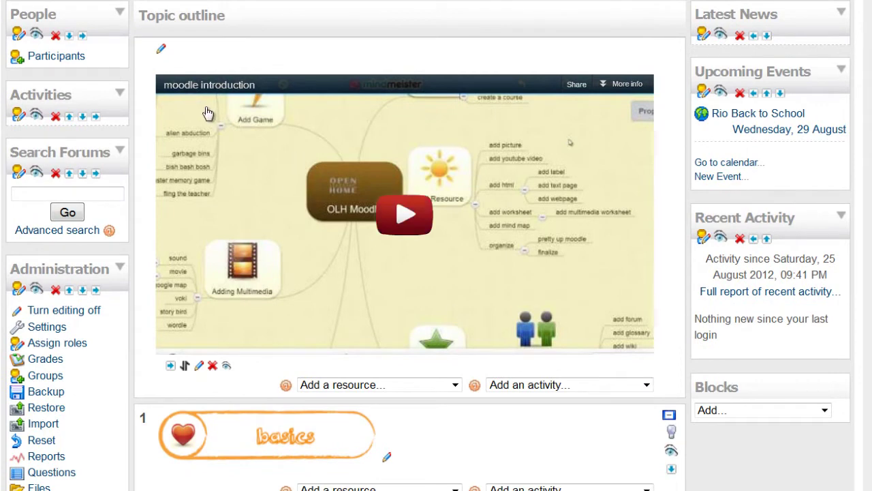
pyautogui.click(409, 227)
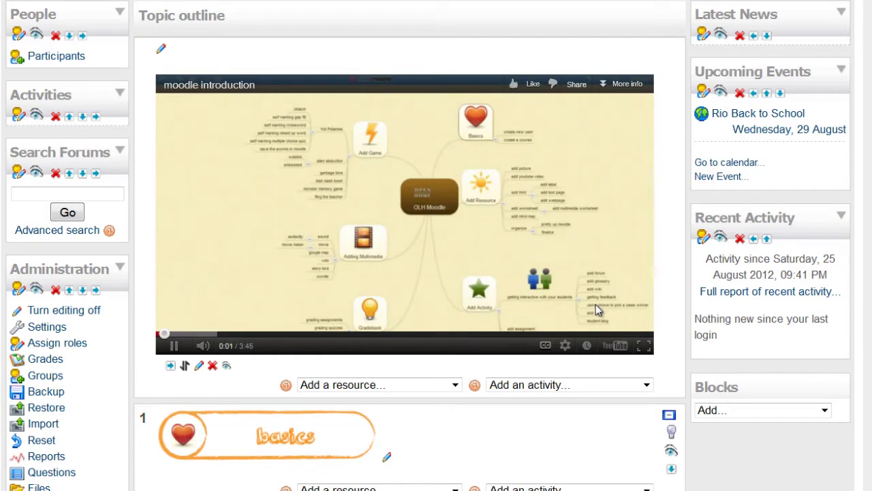
pyautogui.click(644, 349)
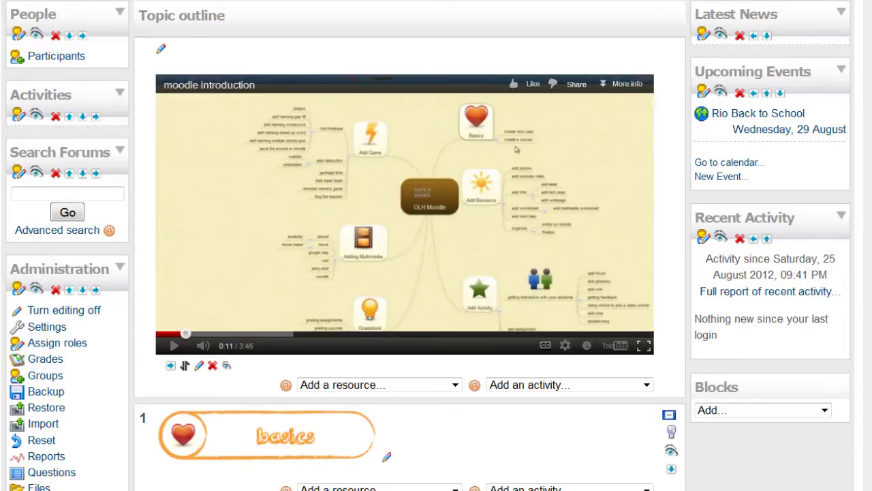
pyautogui.scroll(-4, 351, 50)
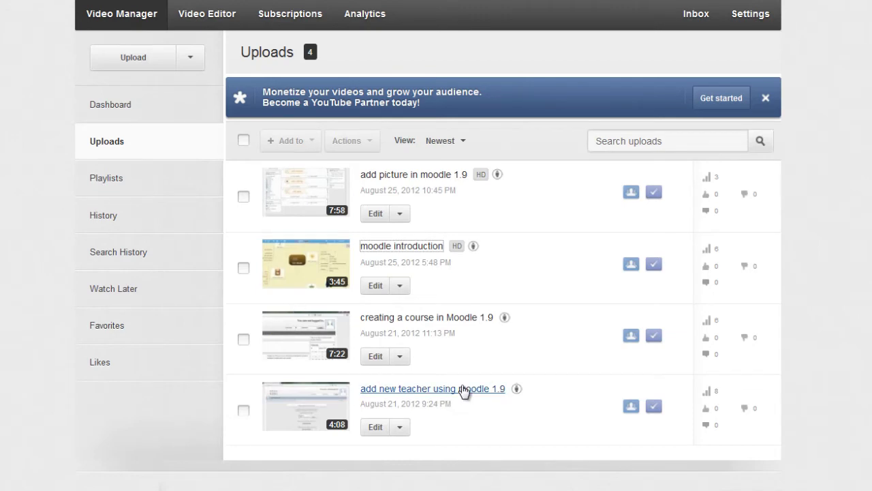
# - Open the uploaded "add new teacher using moodle 1.9" video on YouTube and generate its 560 × 315 iframe embed code
pyautogui.middleClick(461, 386)
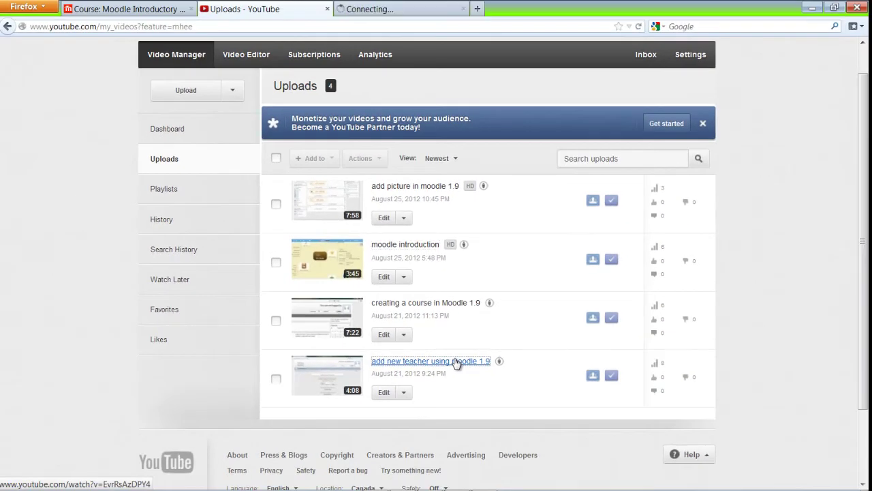
pyautogui.click(373, 10)
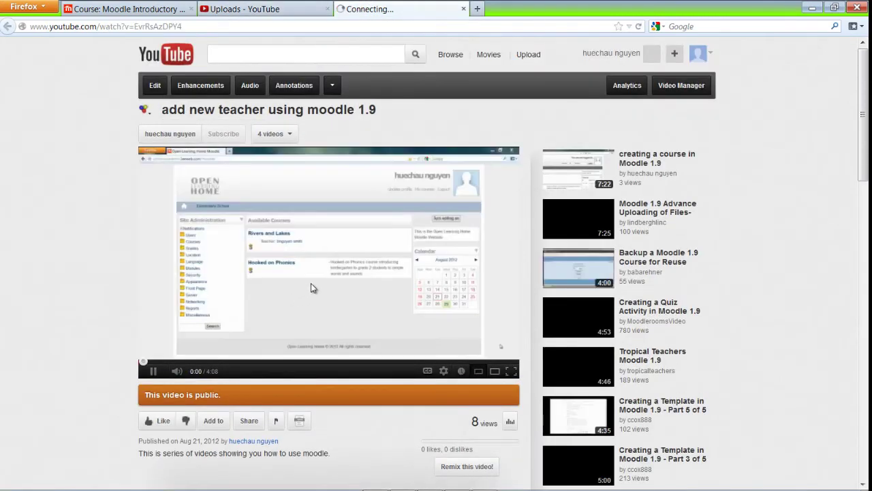
pyautogui.click(312, 287)
pyautogui.scroll(-4, 311, 286)
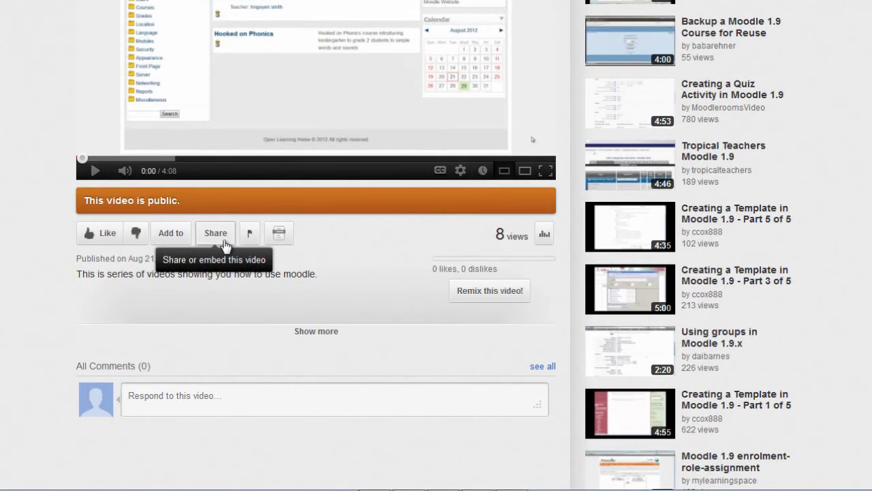
pyautogui.click(225, 239)
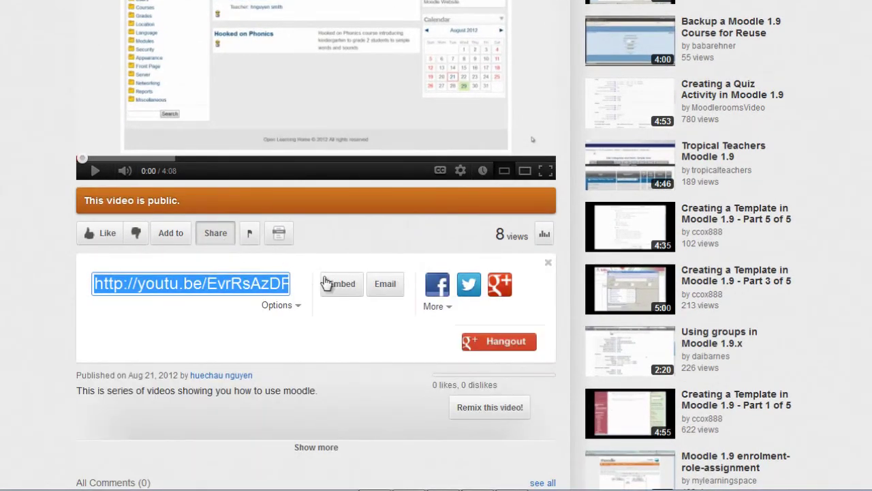
pyautogui.click(341, 284)
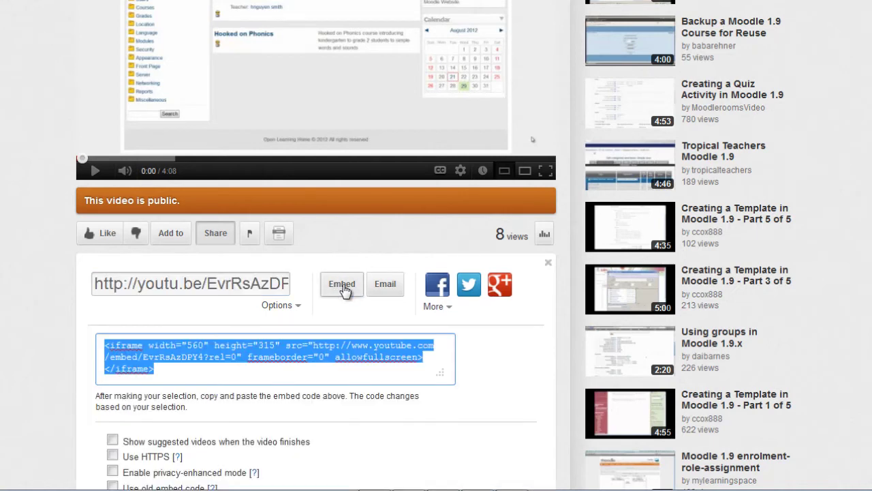
# - Insert a label in topic 1 (basics) of the Moodle course with the "add new teacher using moodle 1.9" embed code, and save it
pyautogui.scroll(-3, 343, 289)
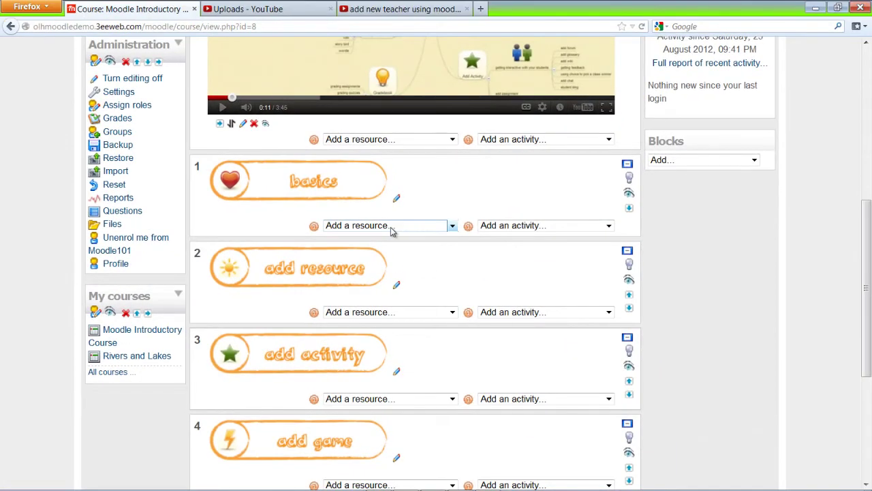
pyautogui.click(392, 226)
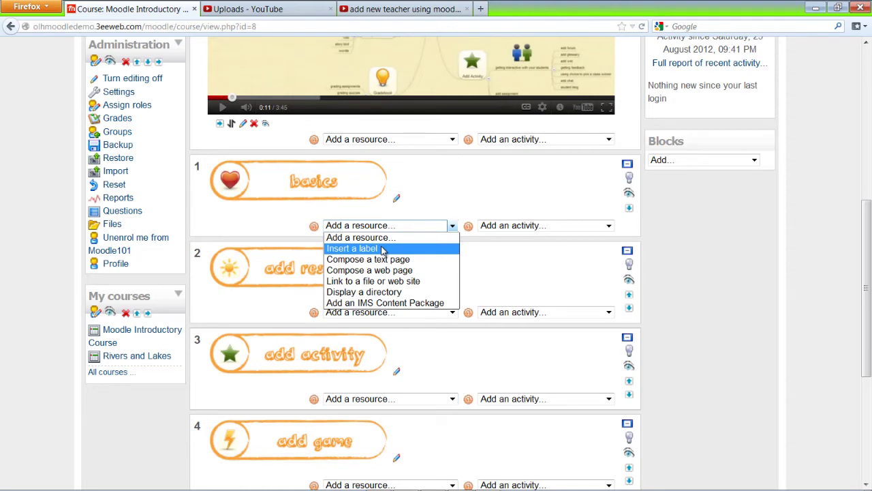
pyautogui.click(352, 248)
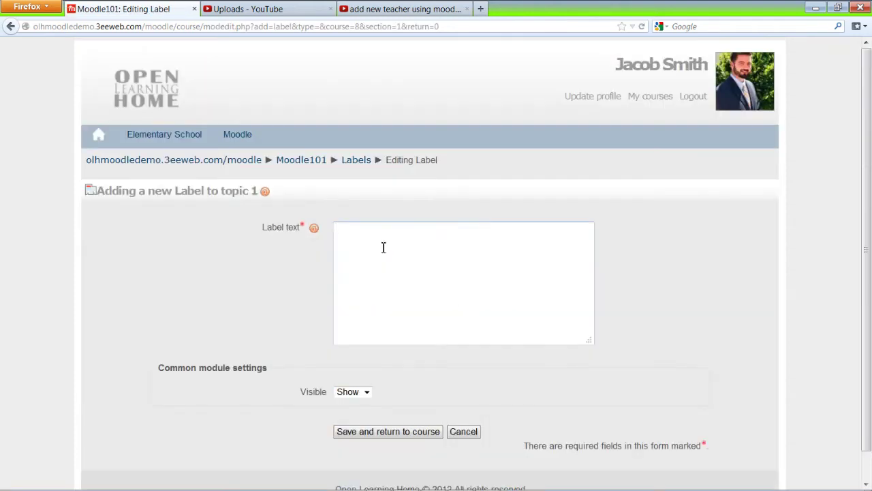
pyautogui.write('<iframe width="560" height="315" src="http://www.youtube.com/embed/EvrRsAzIPY4?rel=0" frameborder="0" allowfullscreen></iframe>')
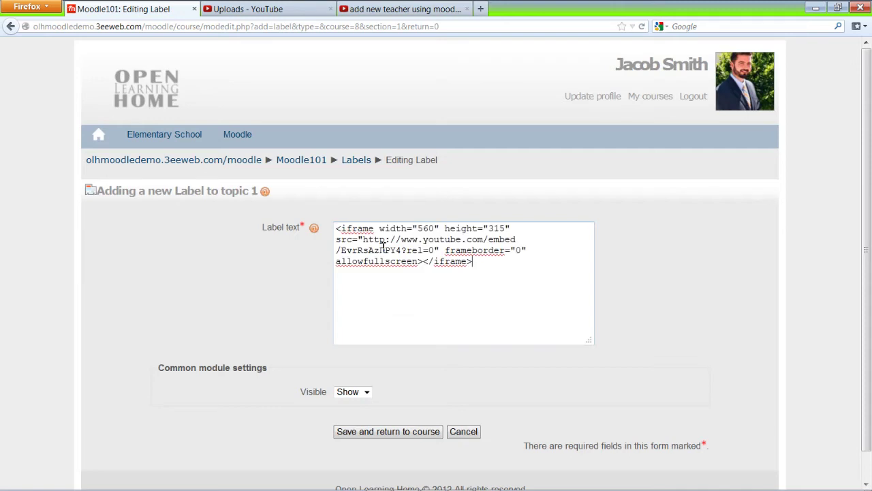
pyautogui.click(409, 435)
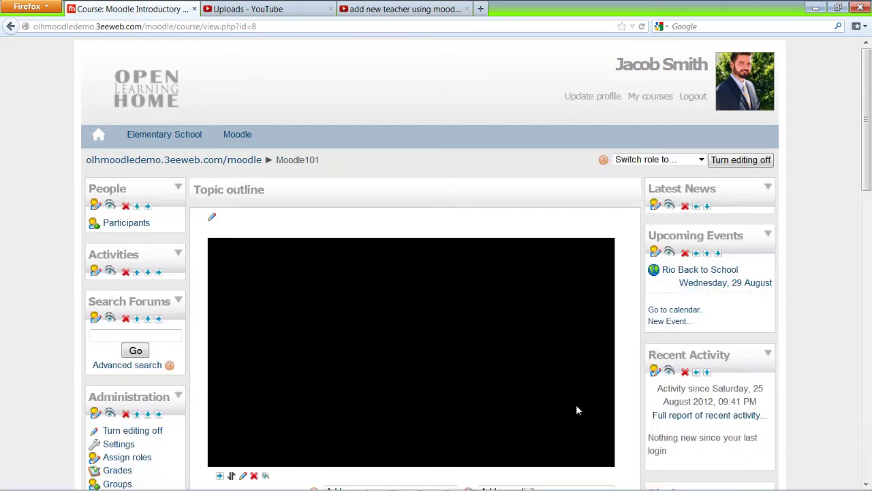
pyautogui.scroll(-5, 626, 394)
pyautogui.scroll(-5, 625, 394)
pyautogui.scroll(-4, 626, 394)
pyautogui.scroll(-1, 625, 394)
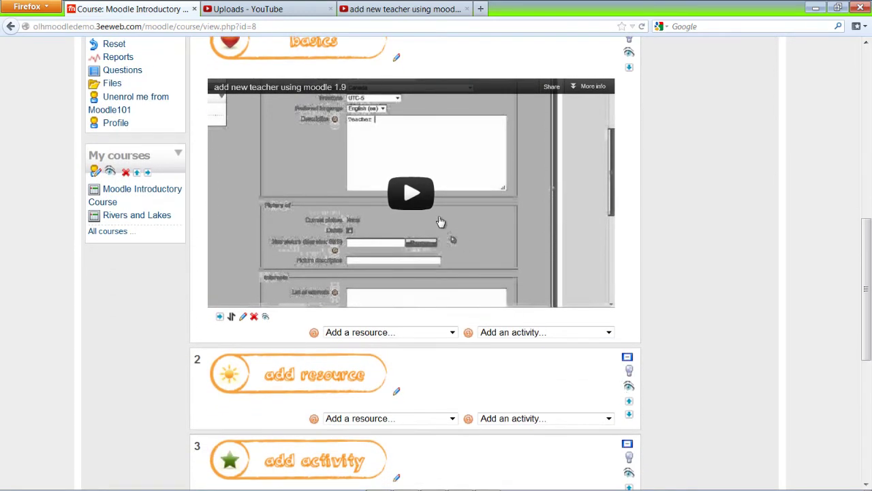
# - Return to the YouTube uploads, open the "creating a course in Moodle 1.9" video in its own tab and pause it
pyautogui.click(249, 9)
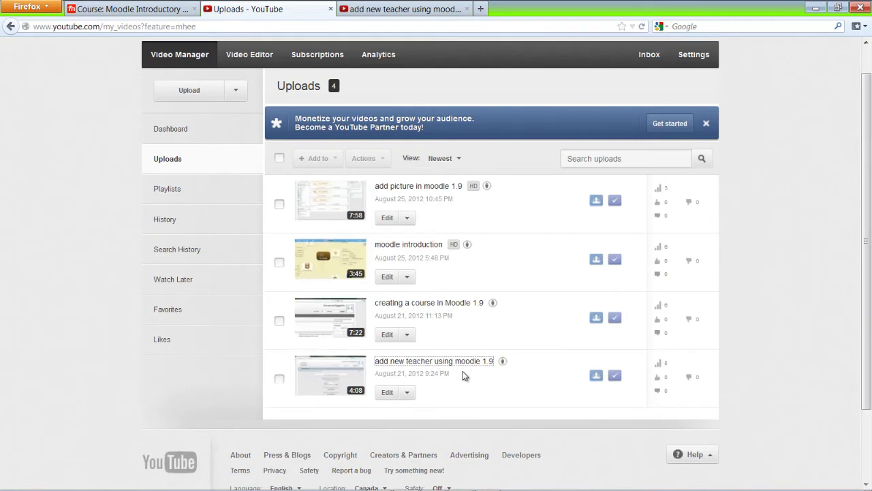
pyautogui.middleClick(446, 308)
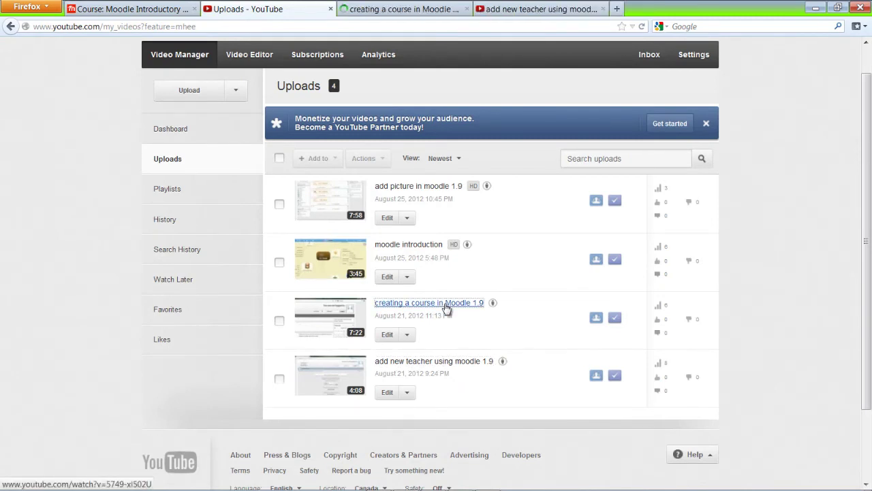
pyautogui.click(427, 11)
pyautogui.scroll(-3, 419, 317)
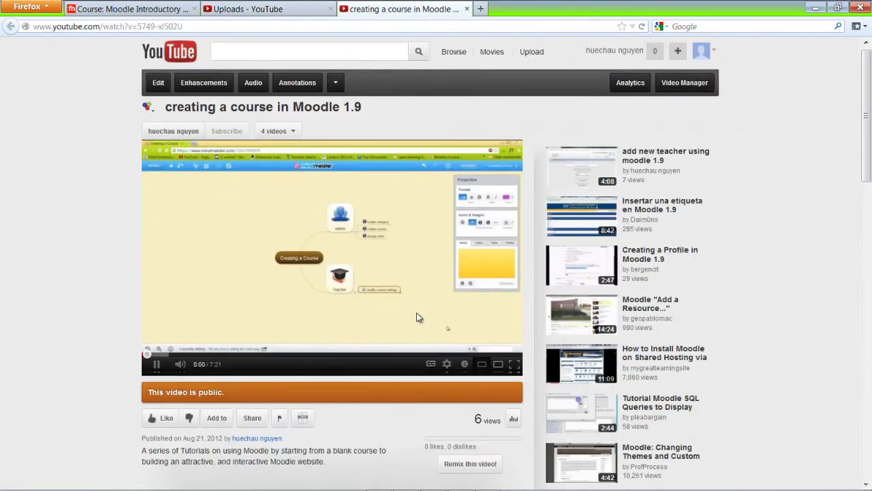
pyautogui.click(334, 249)
pyautogui.scroll(-2, 358, 286)
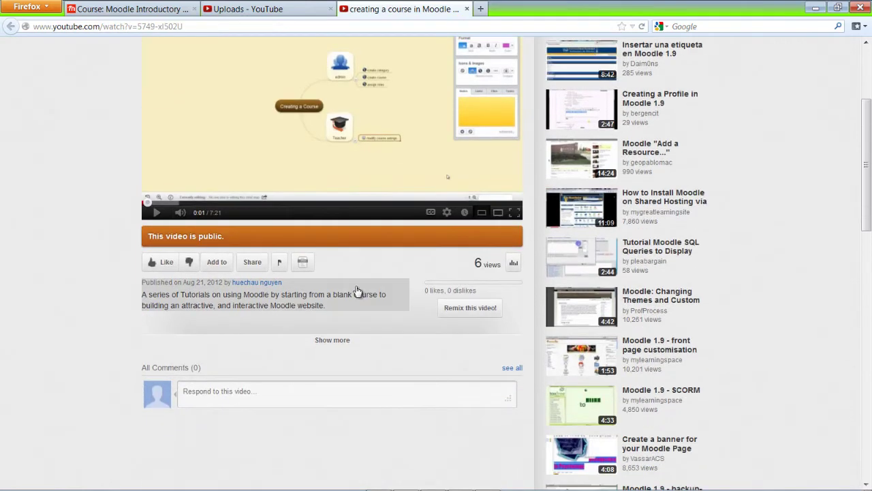
# - Generate the 560 × 315 iframe embed code for the "creating a course in Moodle 1.9" video
pyautogui.click(250, 264)
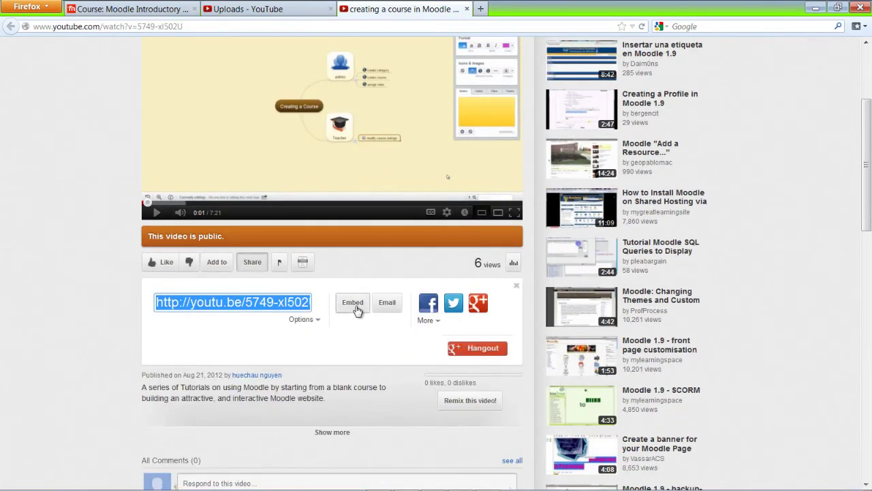
pyautogui.click(353, 303)
pyautogui.scroll(-3, 355, 310)
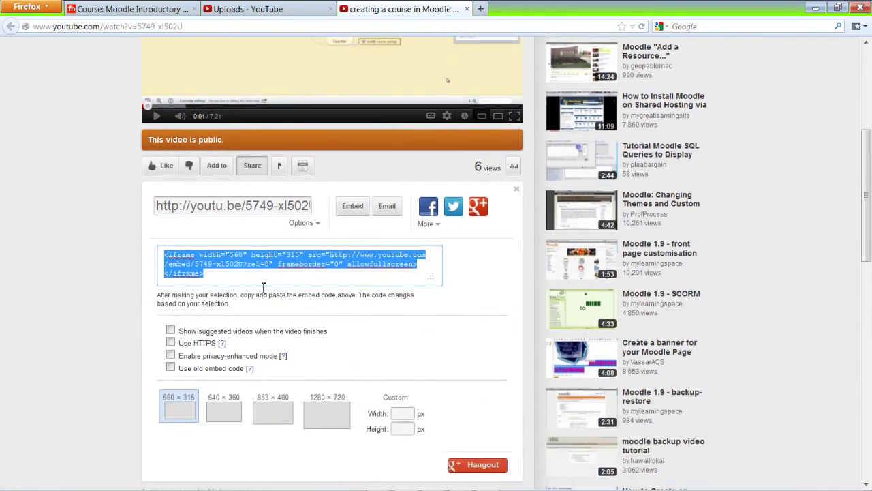
# - Insert a label in topic 1 (basics) of the Moodle course with the "creating a course in Moodle 1.9" embed code, save it and check the page
pyautogui.click(163, 8)
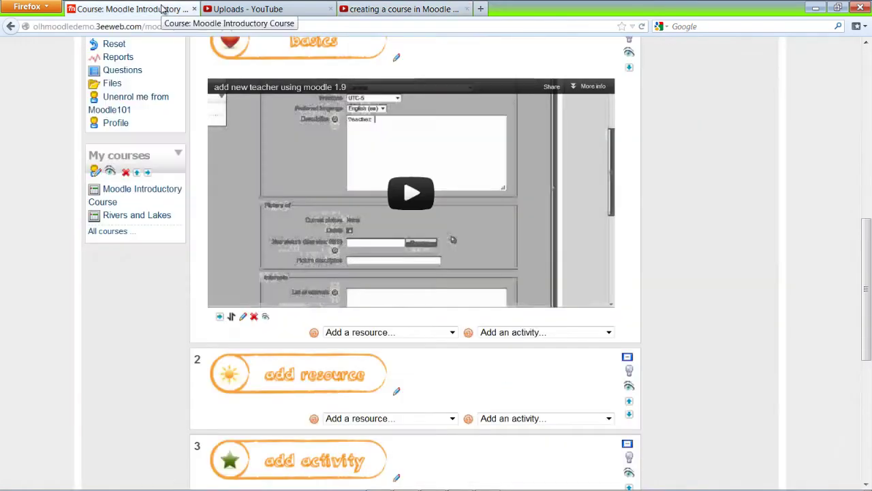
pyautogui.scroll(-1, 244, 253)
pyautogui.scroll(-3, 244, 253)
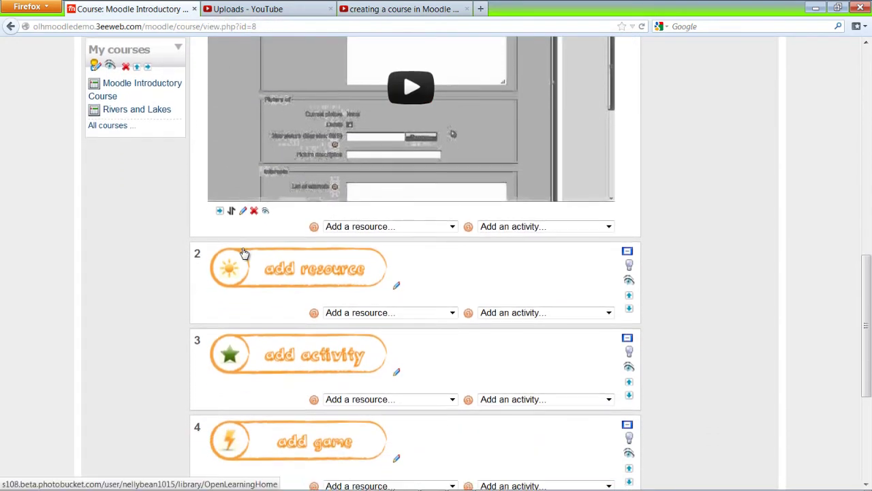
pyautogui.scroll(4, 244, 252)
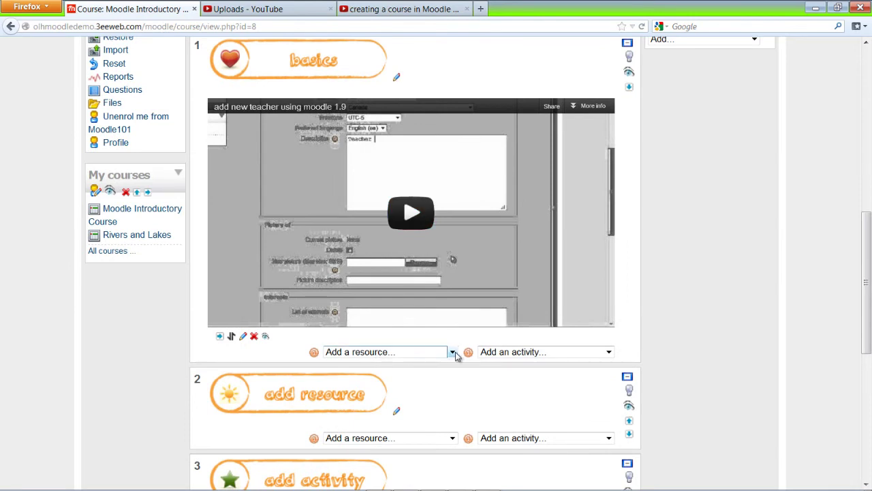
pyautogui.click(452, 352)
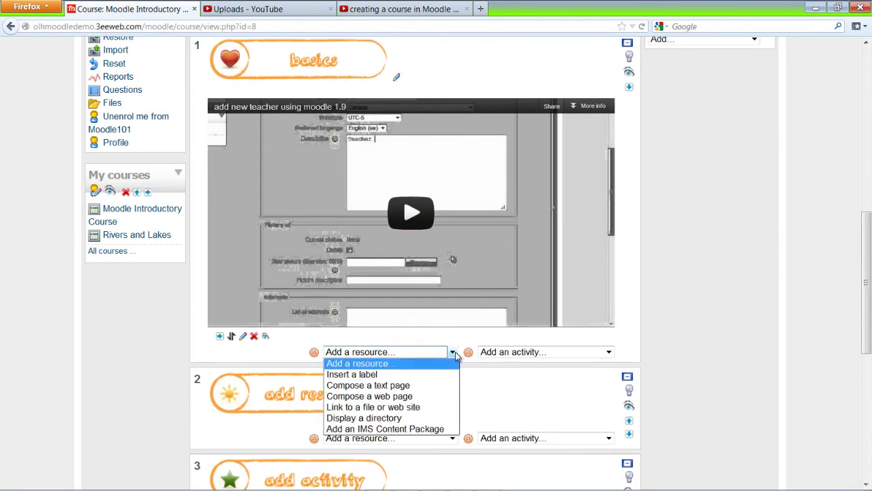
pyautogui.click(427, 374)
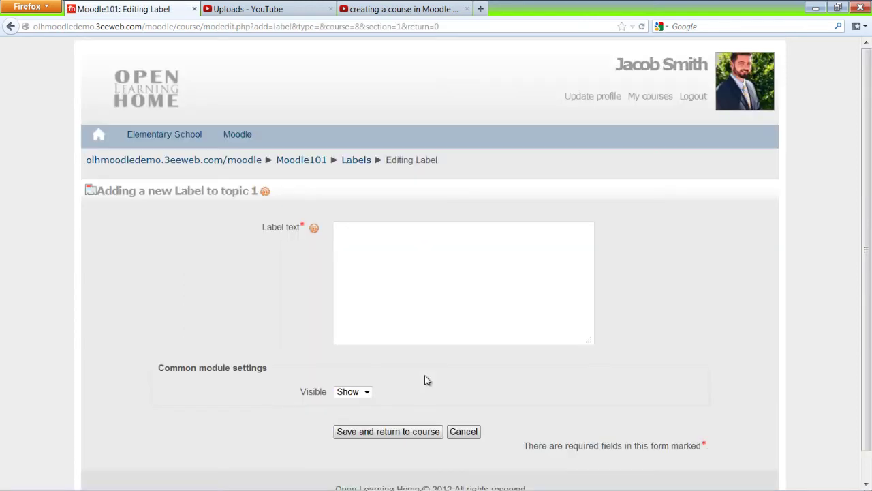
pyautogui.write('<iframe width="560" height="315" src="http://www.youtube.com/embed/5749-xl502U?rel=0" frameborder="0" allowfullscreen></iframe>')
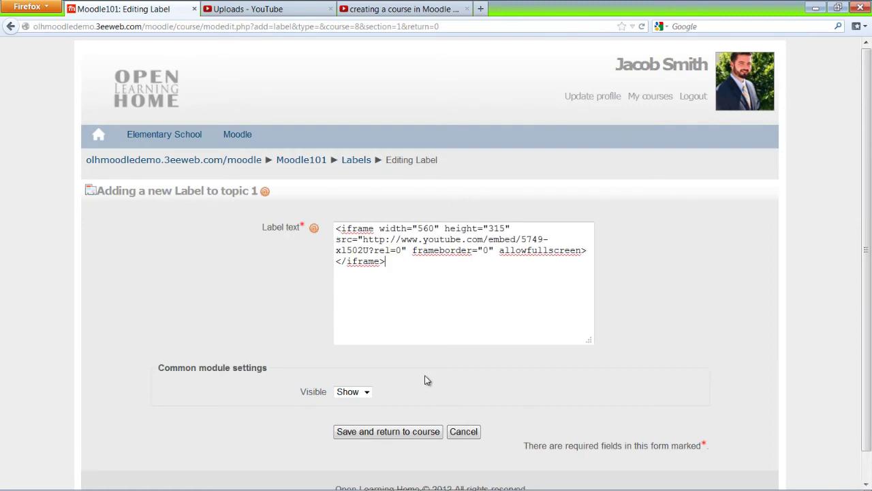
pyautogui.click(409, 437)
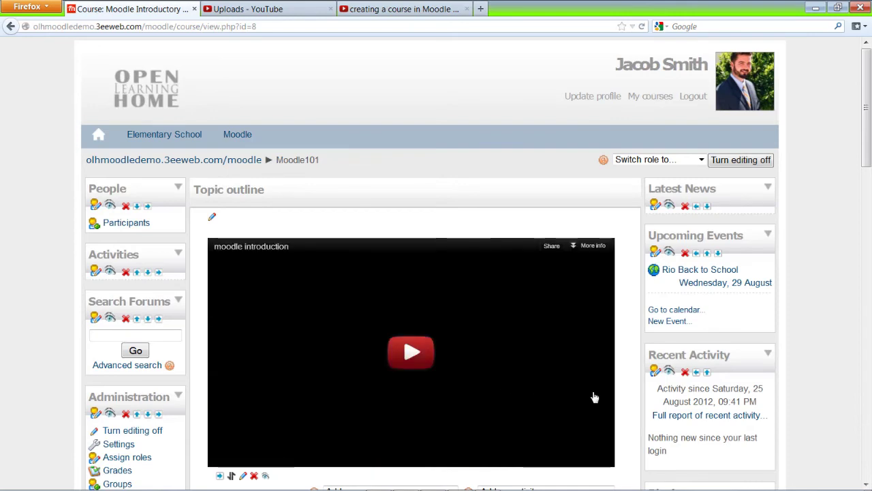
pyautogui.scroll(-10, 641, 375)
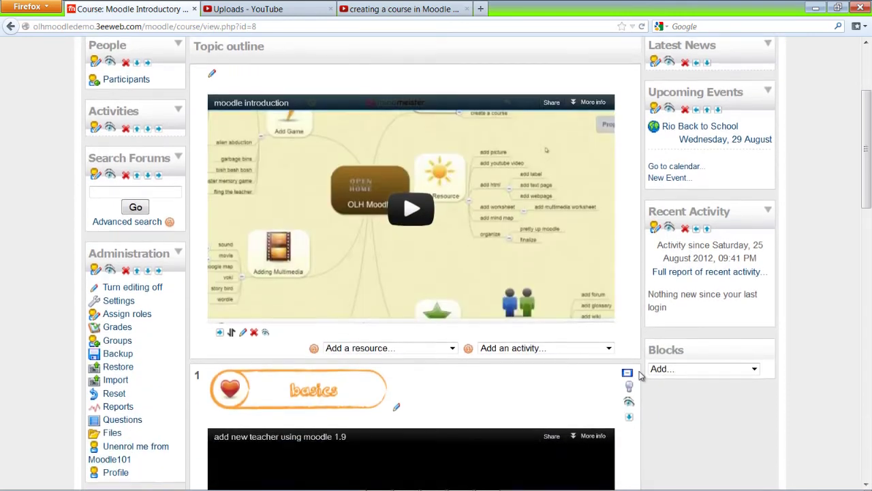
pyautogui.scroll(-5, 640, 374)
pyautogui.scroll(2, 267, 298)
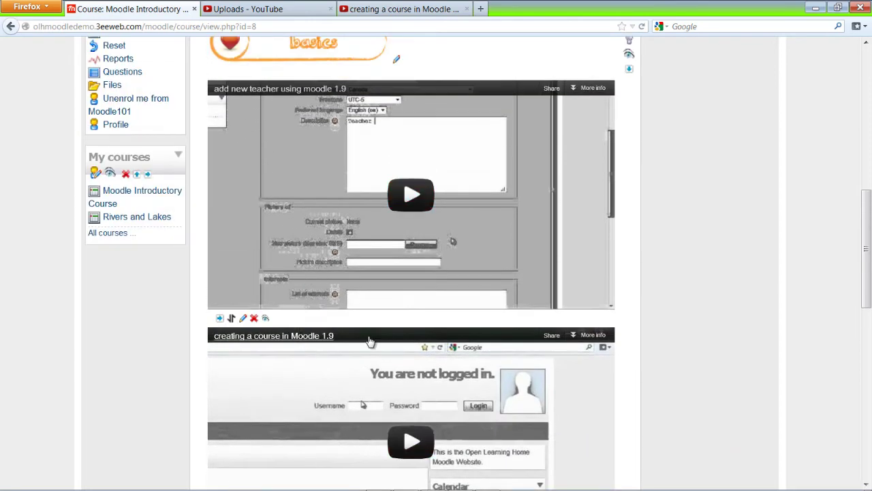
pyautogui.scroll(-6, 403, 345)
pyautogui.scroll(-3, 403, 341)
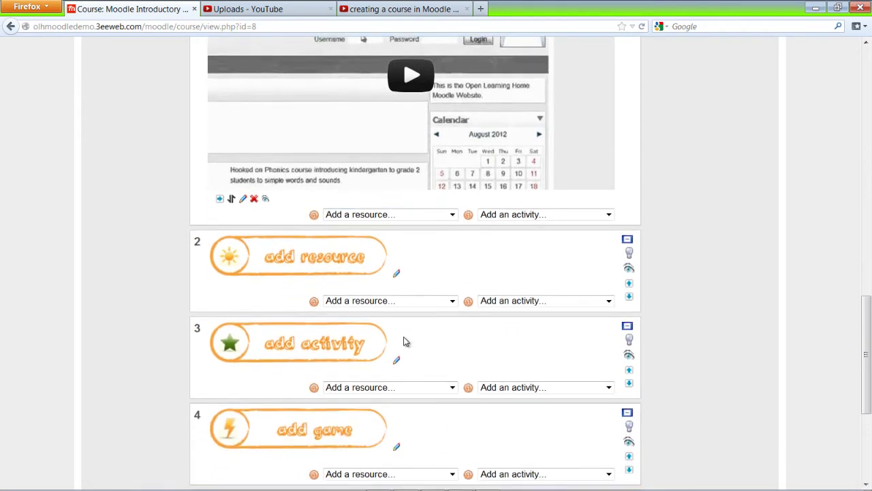
# - From the YouTube uploads, open the "add picture in moodle 1.9" video in its own tab, close the previous video's tab and pause playback
pyautogui.click(286, 13)
pyautogui.scroll(-1, 266, 286)
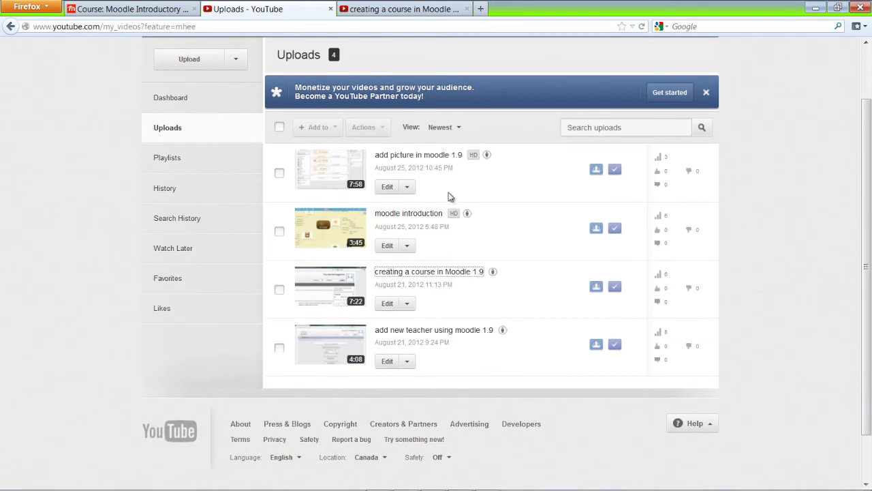
pyautogui.middleClick(447, 158)
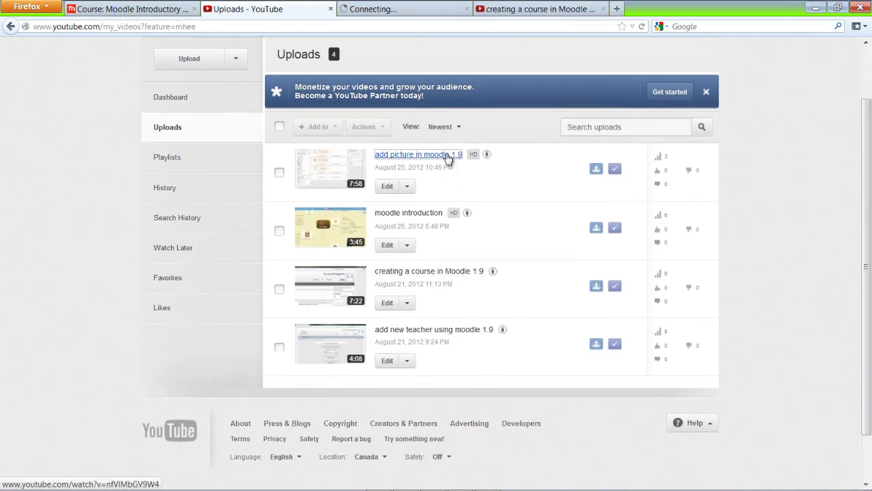
pyautogui.middleClick(544, 9)
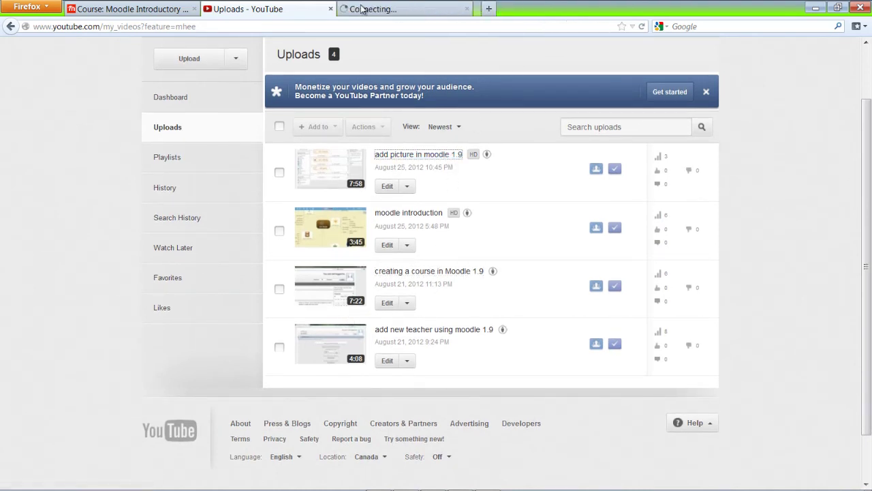
pyautogui.click(364, 10)
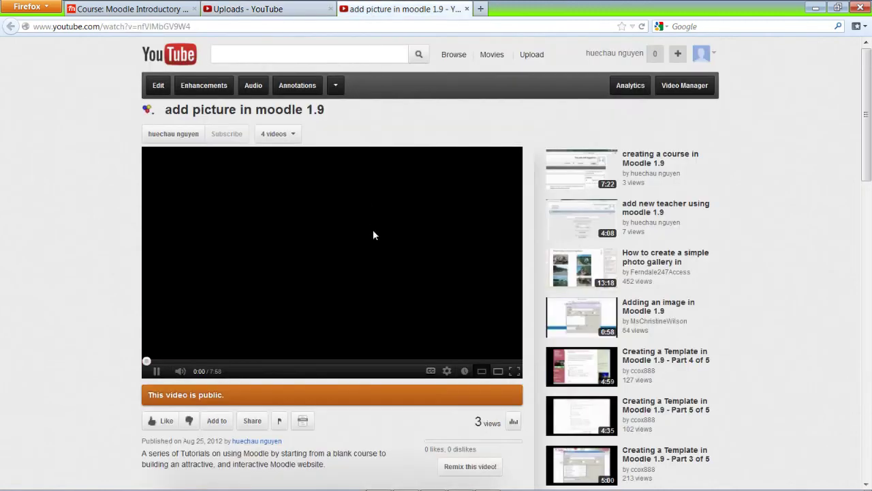
pyautogui.scroll(-2, 388, 247)
pyautogui.click(305, 182)
# - Generate the 560 × 315 iframe embed code for the "add picture in moodle 1.9" video
pyautogui.scroll(-2, 305, 183)
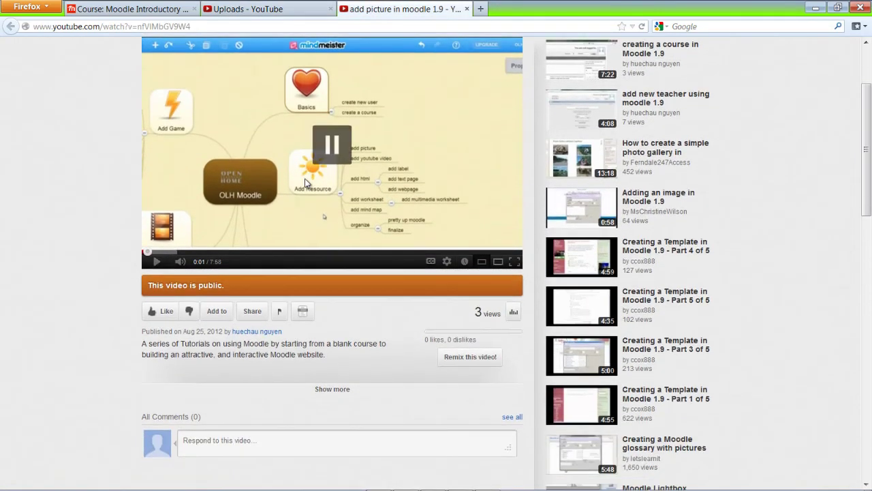
pyautogui.scroll(-3, 305, 182)
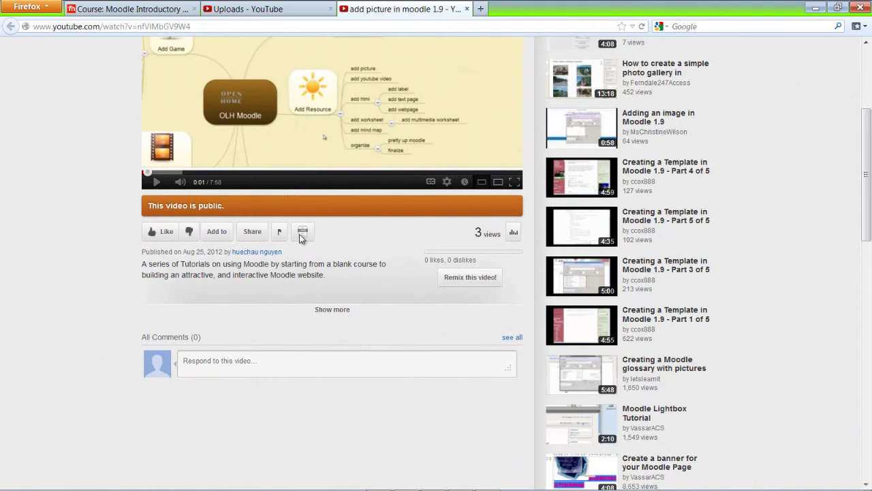
pyautogui.click(258, 240)
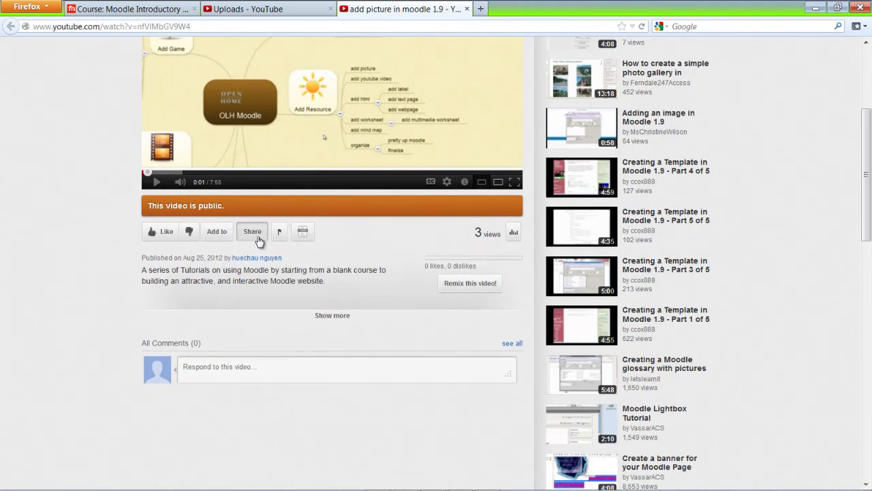
pyautogui.click(362, 274)
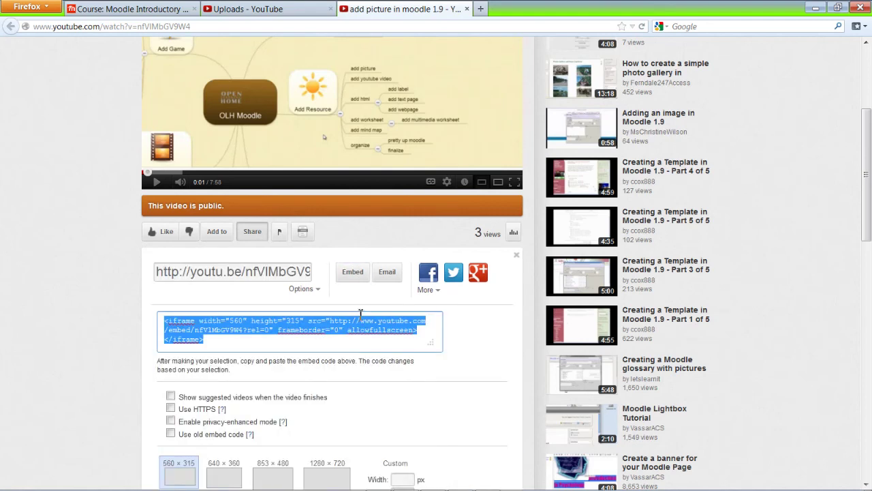
# - Insert a label in topic 2 (add resource) of the Moodle course with the "add picture in moodle 1.9" embed code, and save it
pyautogui.click(130, 8)
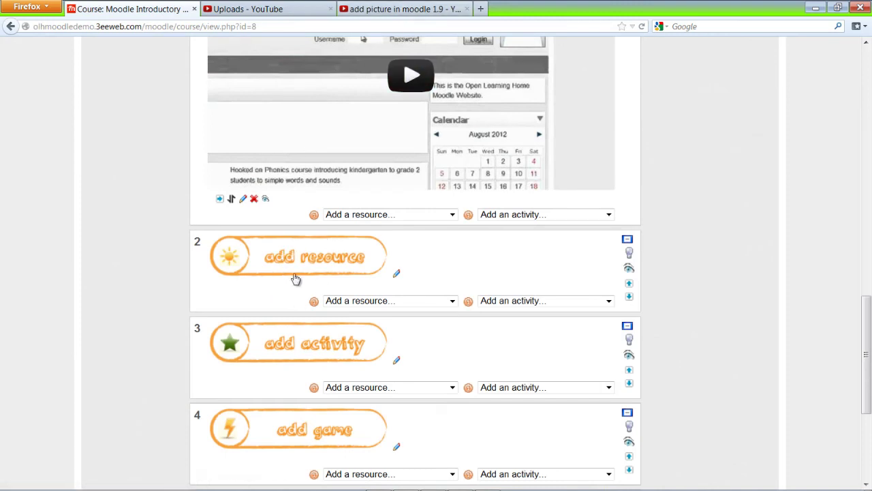
pyautogui.click(452, 302)
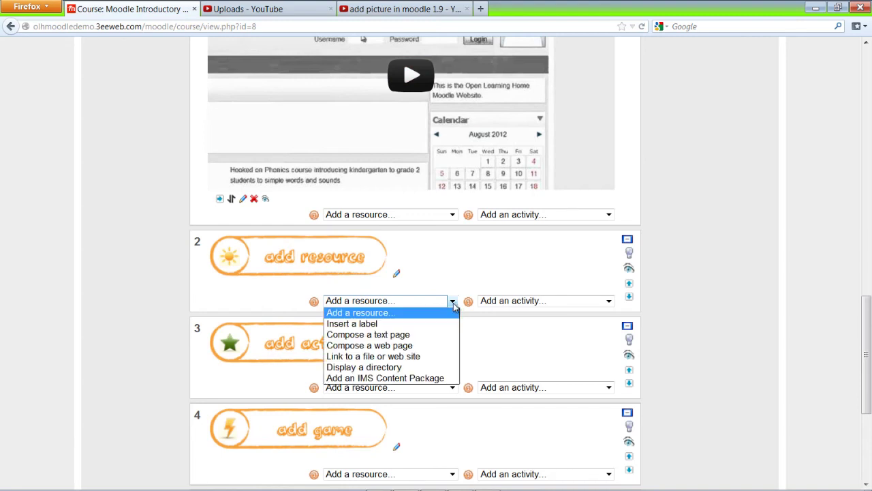
pyautogui.click(417, 325)
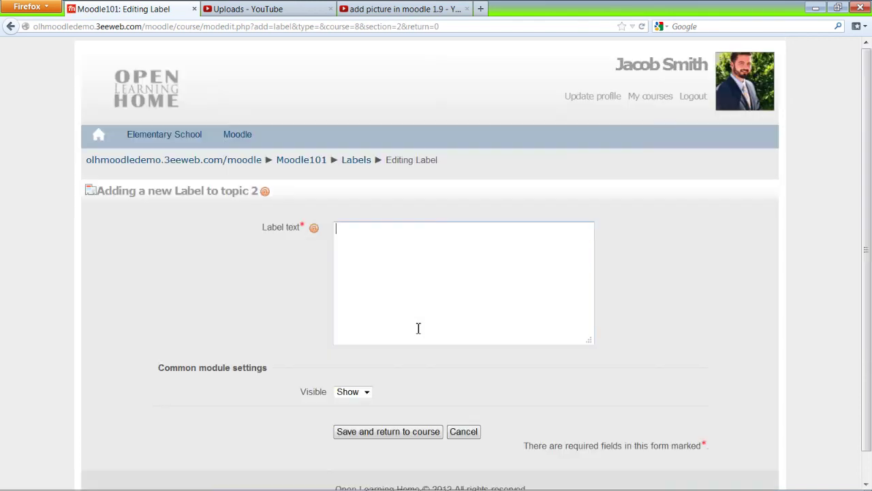
pyautogui.write('<iframe width="560" height="315" src="http://www.youtube.com/embed/nfVlMbGV9W4?rel=0" frameborder="0" allowfullscreen></iframe>')
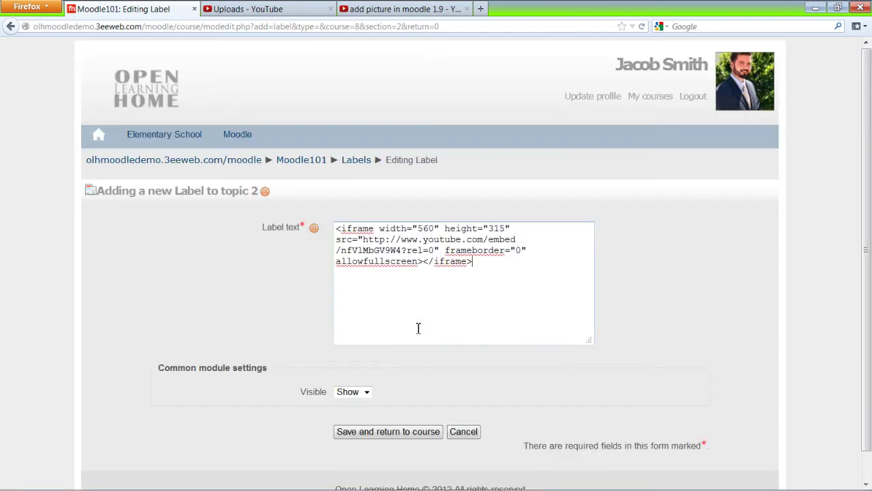
pyautogui.click(404, 433)
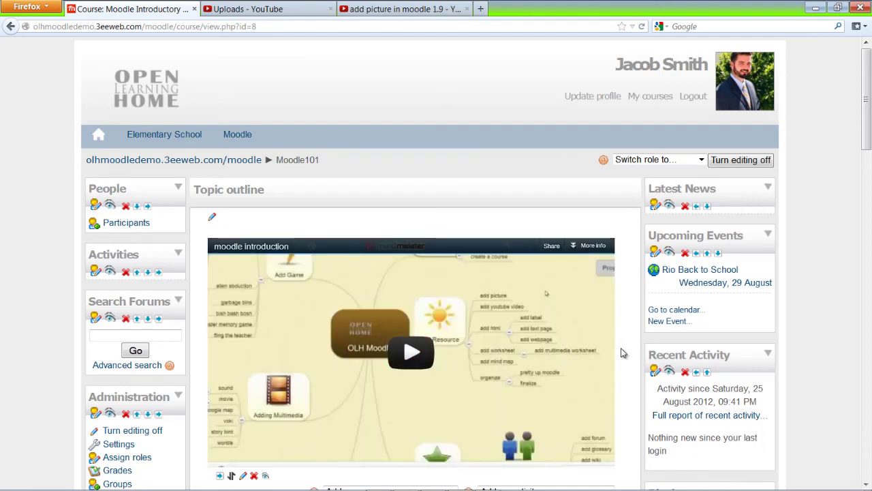
# - Review the embedded videos in the introduction, topic 1 and topic 2 of the Moodle course page
pyautogui.scroll(-8, 621, 353)
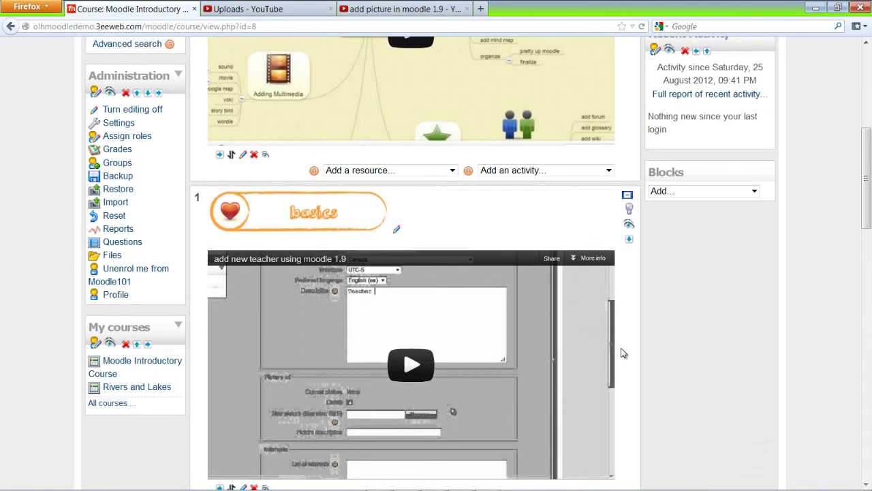
pyautogui.scroll(-4, 621, 353)
pyautogui.scroll(-3, 621, 353)
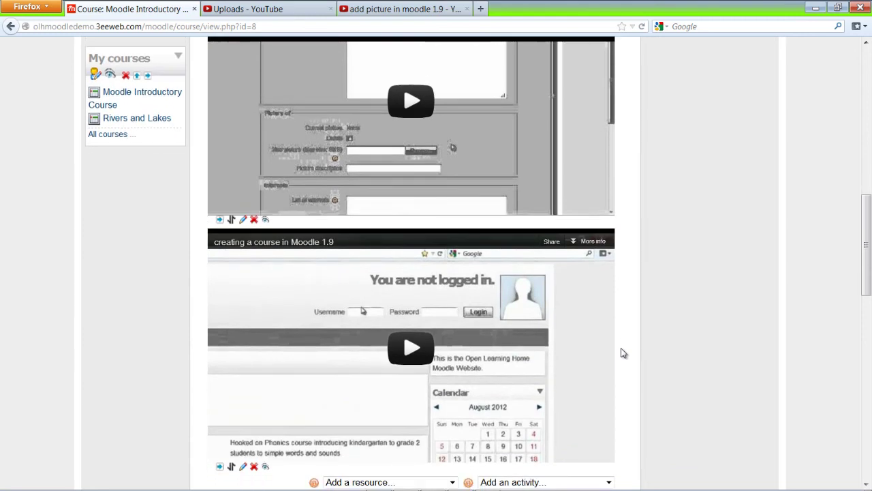
pyautogui.scroll(-4, 621, 353)
pyautogui.scroll(-4, 621, 353)
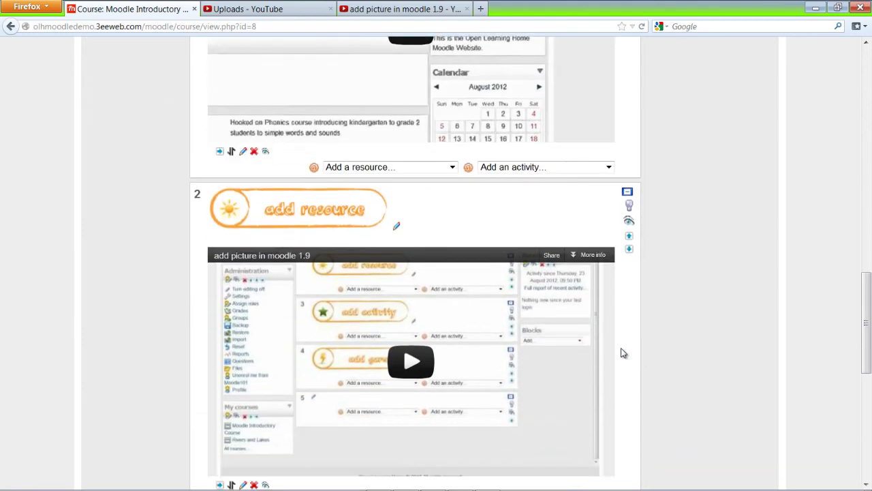
pyautogui.scroll(-3, 621, 353)
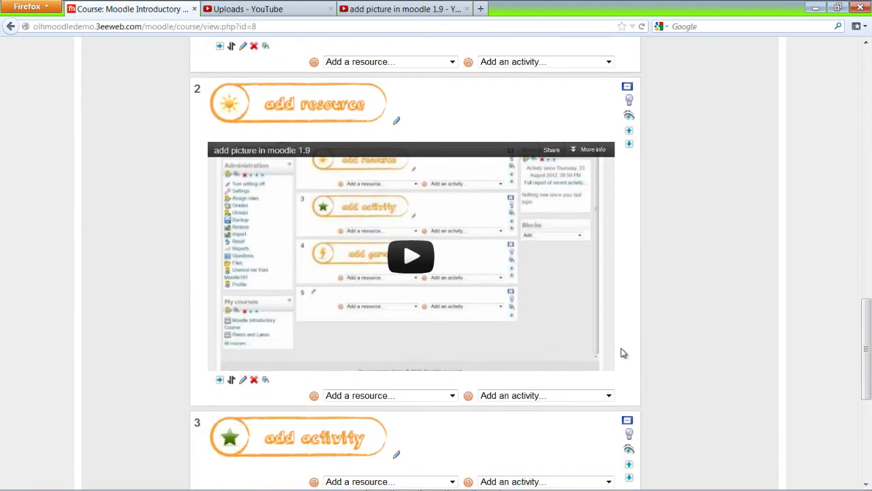
pyautogui.scroll(20, 621, 353)
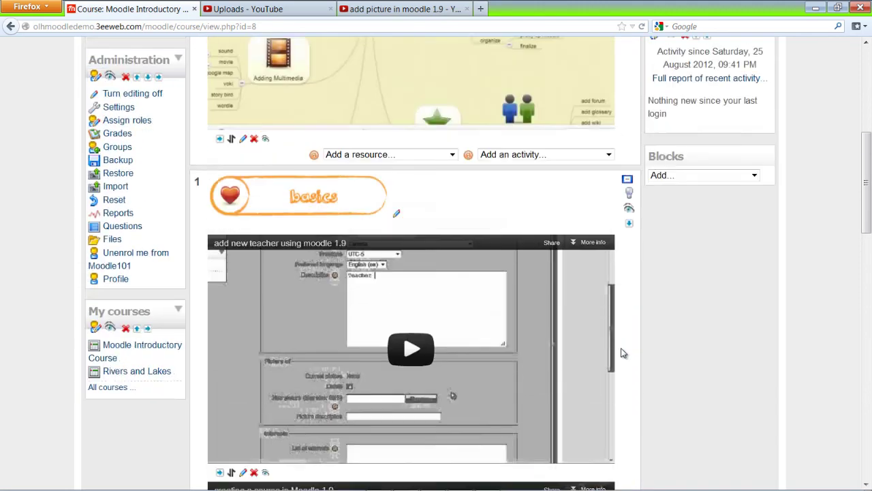
pyautogui.scroll(2, 620, 353)
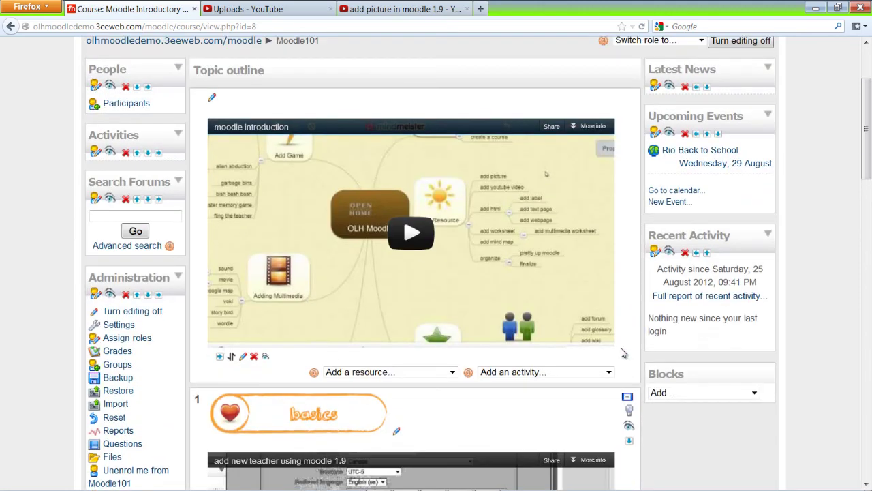